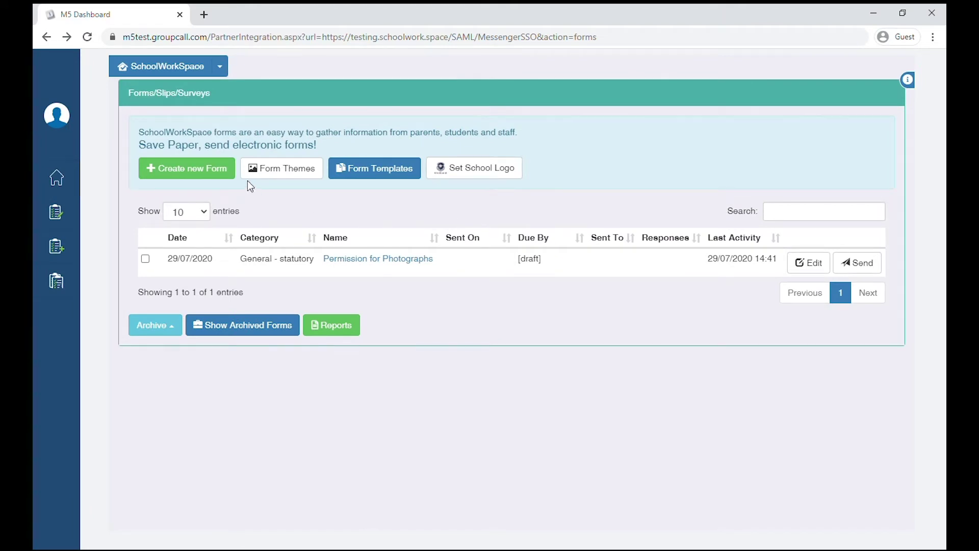
Start a new blank custom form and name it "Permission".
{"action": "left_click", "coordinate": [214, 176]}
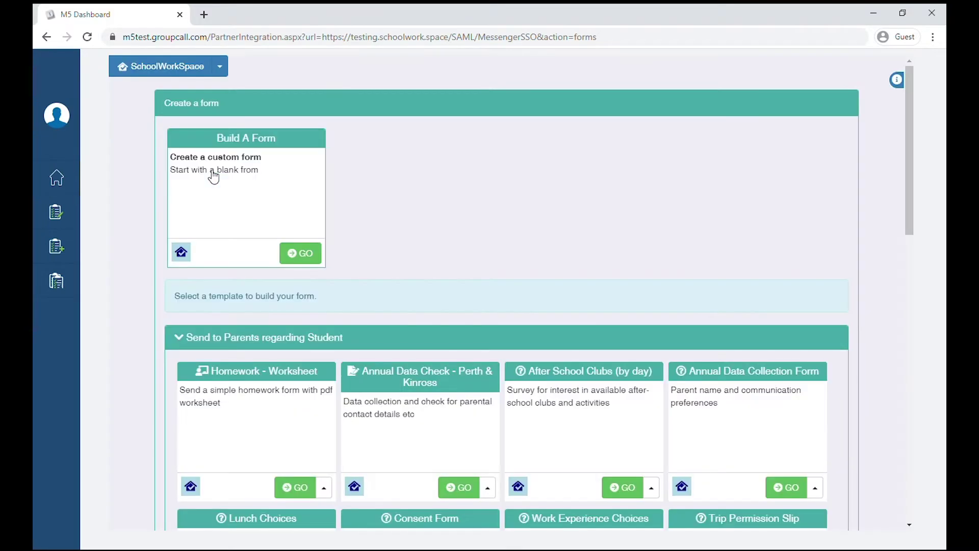
{"action": "left_click", "coordinate": [303, 254]}
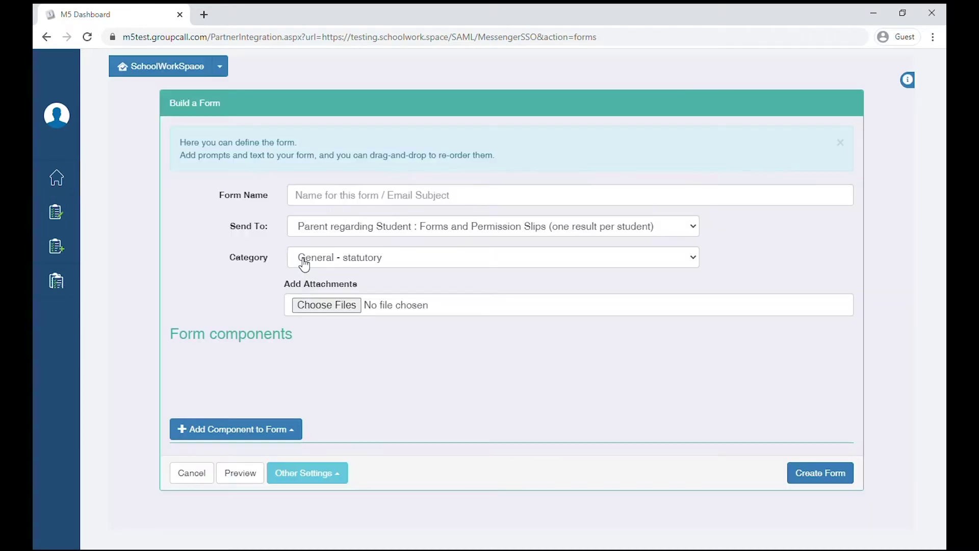
{"action": "left_click", "coordinate": [355, 197]}
{"action": "type", "text": "Permission"}
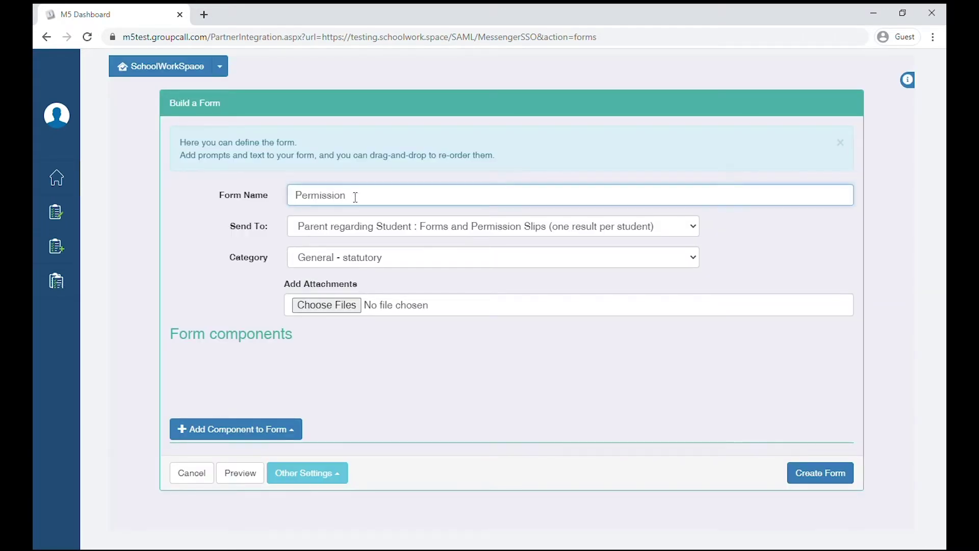
Go through the form's Send To recipient types and return to "Parent regarding Student : Forms and Permission Slips (one result per student)".
{"action": "left_click", "coordinate": [695, 227]}
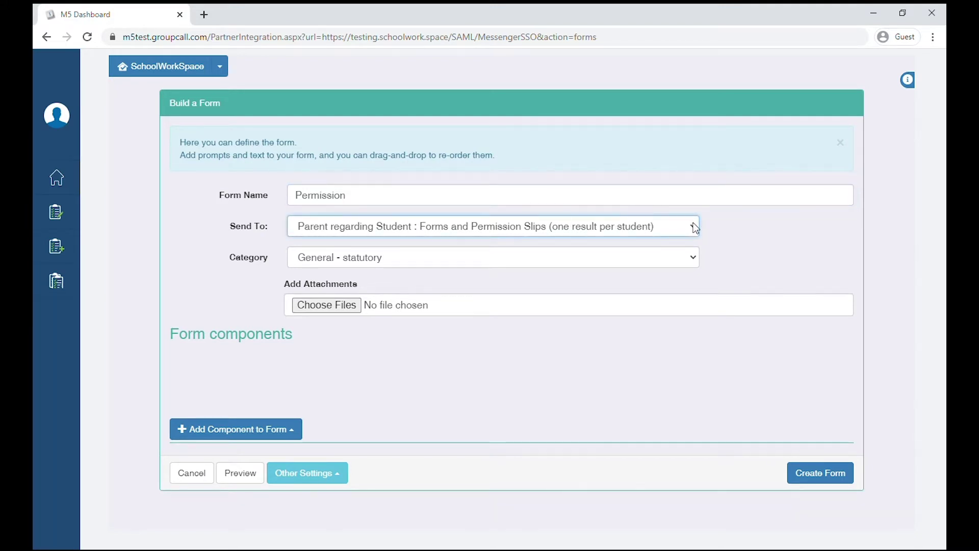
{"action": "key", "text": "Up"}
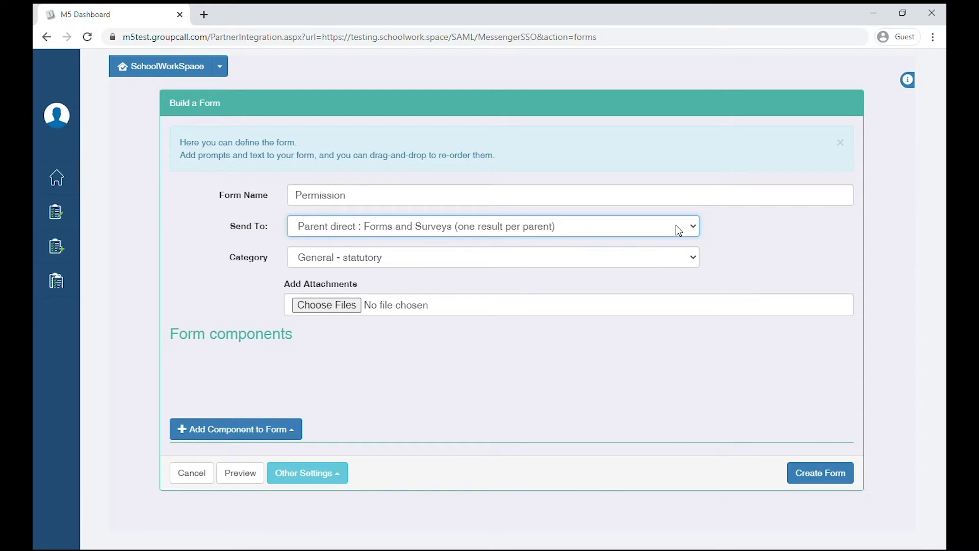
{"action": "key", "text": "Up"}
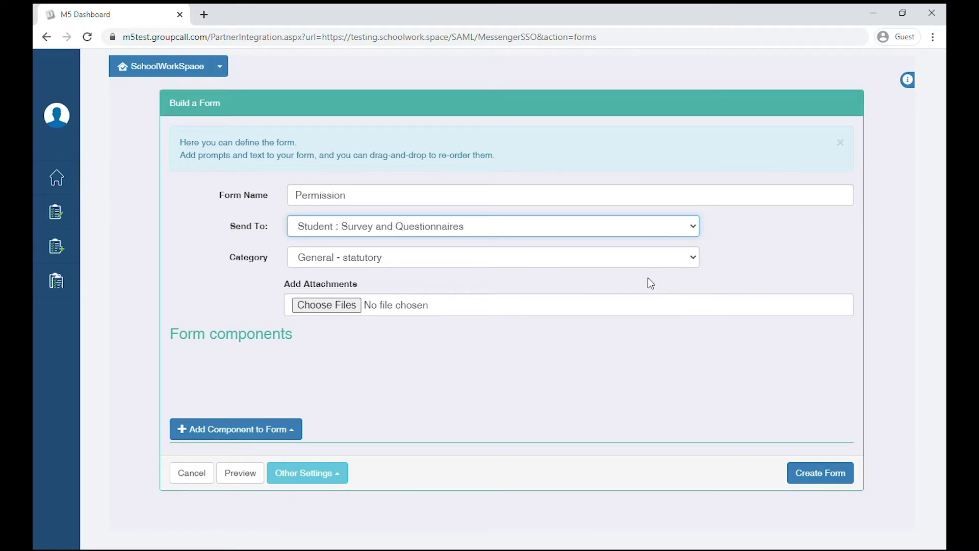
{"action": "key", "text": "Up"}
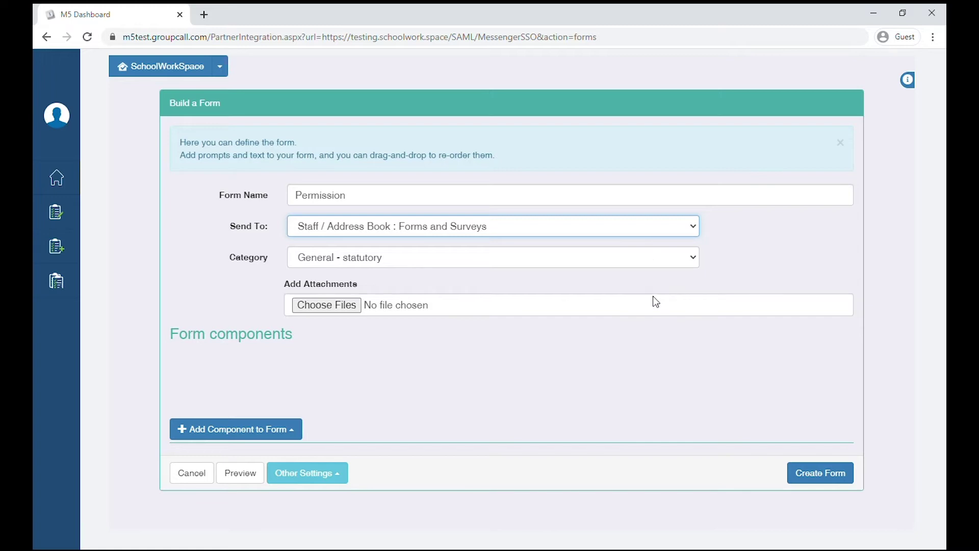
{"action": "key", "text": "Up"}
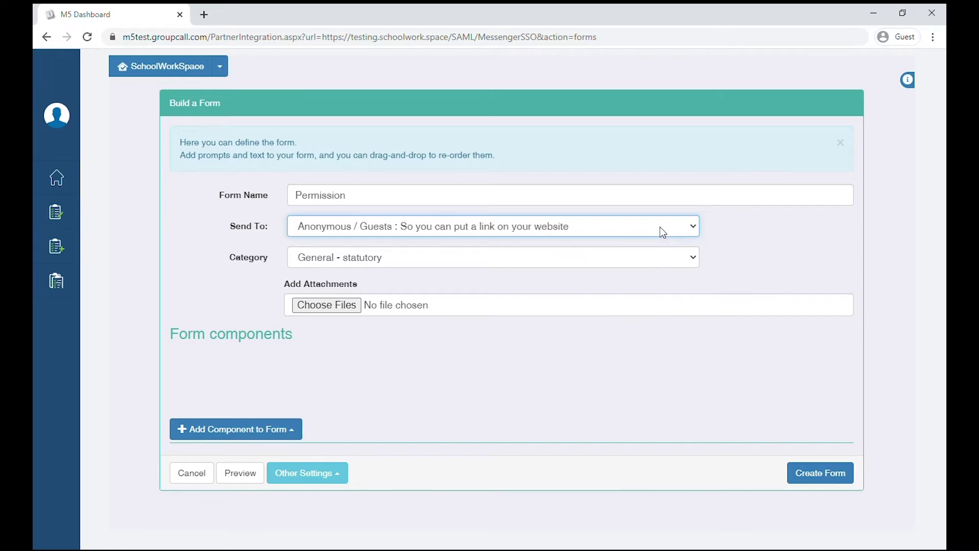
{"action": "key", "text": "Up"}
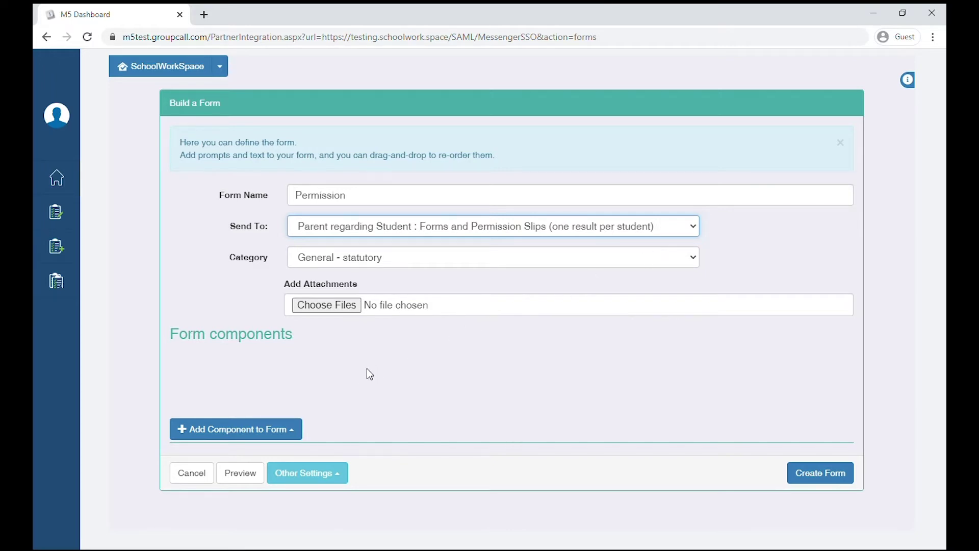
Add a text component with the photograph permission letter addressed to "Parent of [[StudentForename]]" and bold the closing "Messenger Academy" line.
{"action": "left_click", "coordinate": [288, 434]}
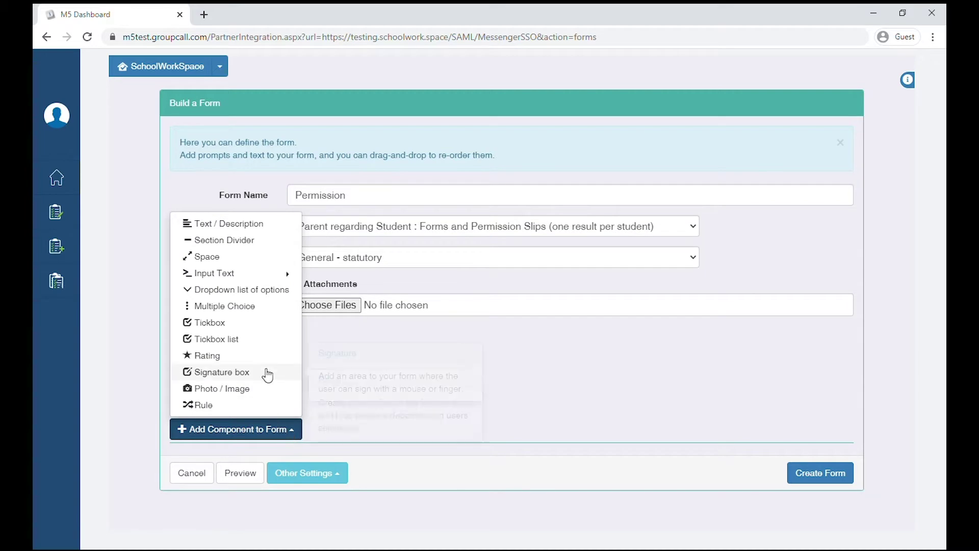
{"action": "left_click", "coordinate": [257, 233]}
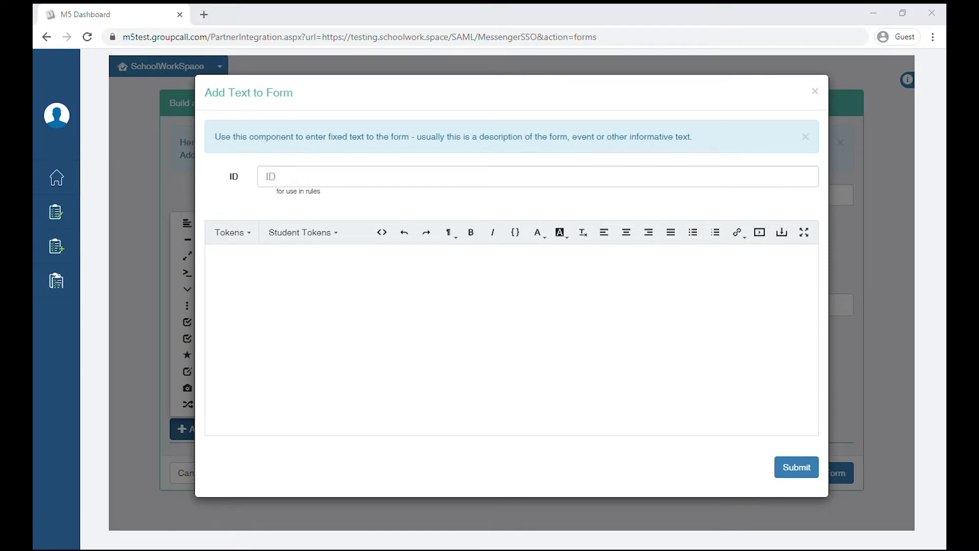
{"action": "left_click", "coordinate": [303, 273]}
{"action": "type", "text": "Dear Parent of [[StudentForename]] We occasionally take photographs of the school grounds, lessons, and events of Messenger Academy. We use these images as part of our displays in school, in printed publications such as school brochures or newsletters, and on our school website. Some of these images include children in attendance at the school. To comply with the Data Protection Act 1988, we require your permission before we can photograph or make any recordings of your child. Please answer the questions below, then sign the form before returning to us. Kind Regards, Mr. Essenger Messenger Academy"}
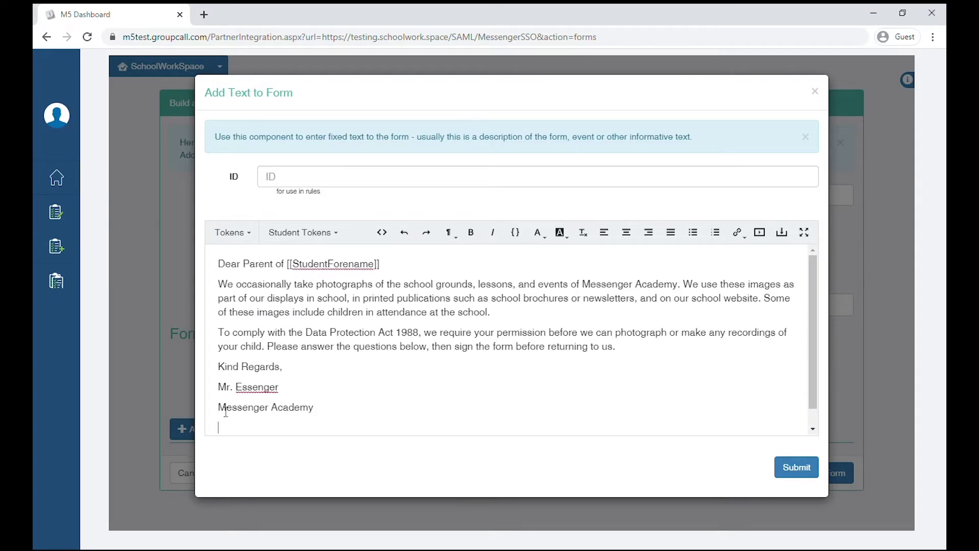
{"action": "left_click_drag", "start_coordinate": [219, 408], "coordinate": [326, 414]}
{"action": "key", "text": "ctrl+b"}
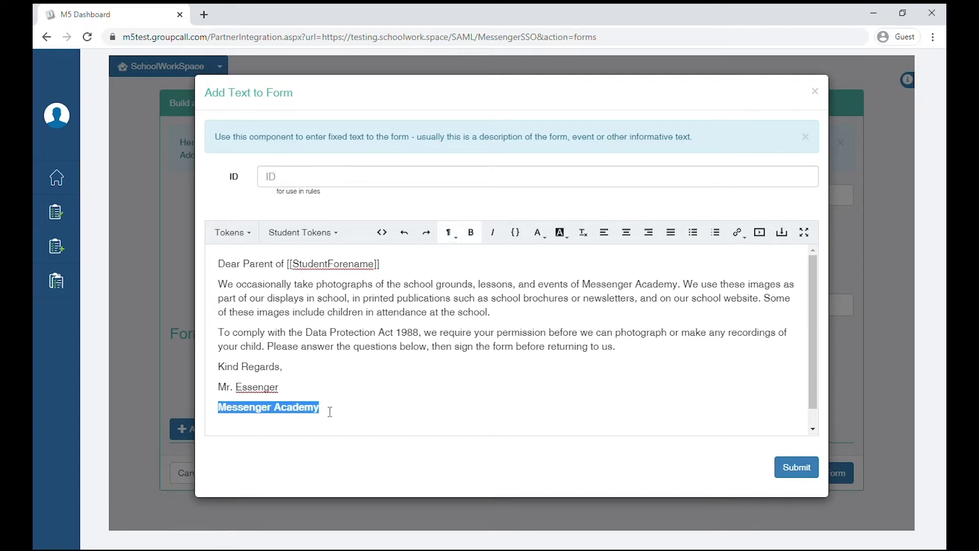
{"action": "left_click", "coordinate": [365, 411]}
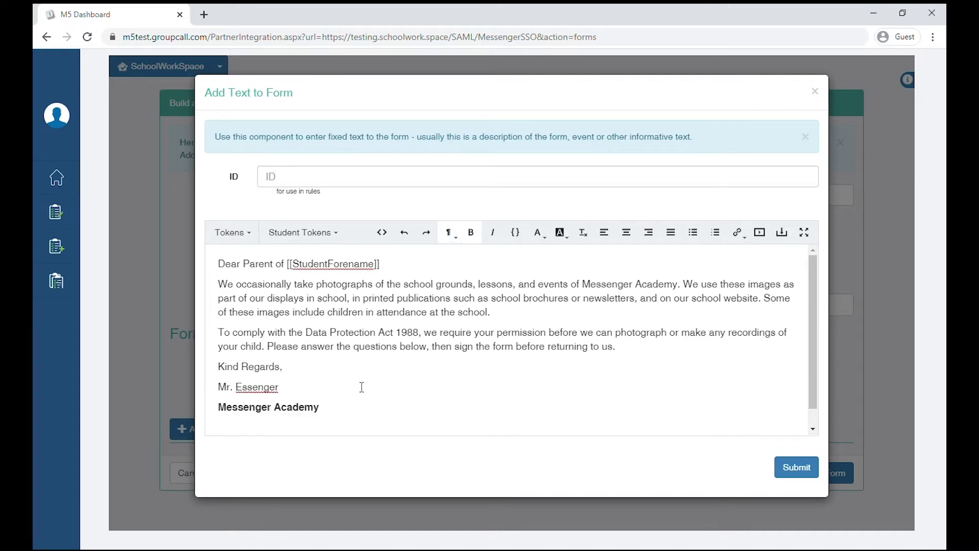
Check the available student tokens, then set the text component's ID to "info" and submit it to the form.
{"action": "left_click", "coordinate": [343, 240]}
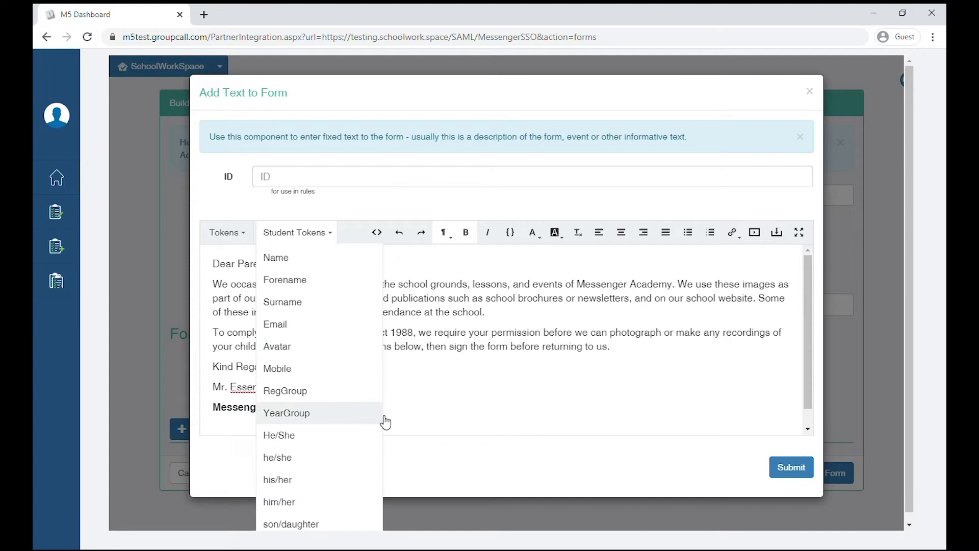
{"action": "left_click", "coordinate": [445, 401]}
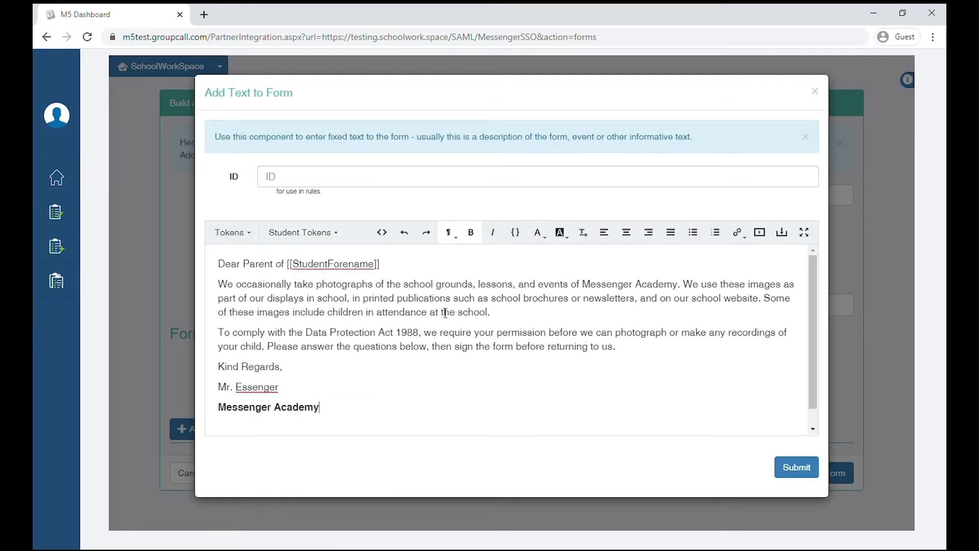
{"action": "left_click", "coordinate": [484, 183]}
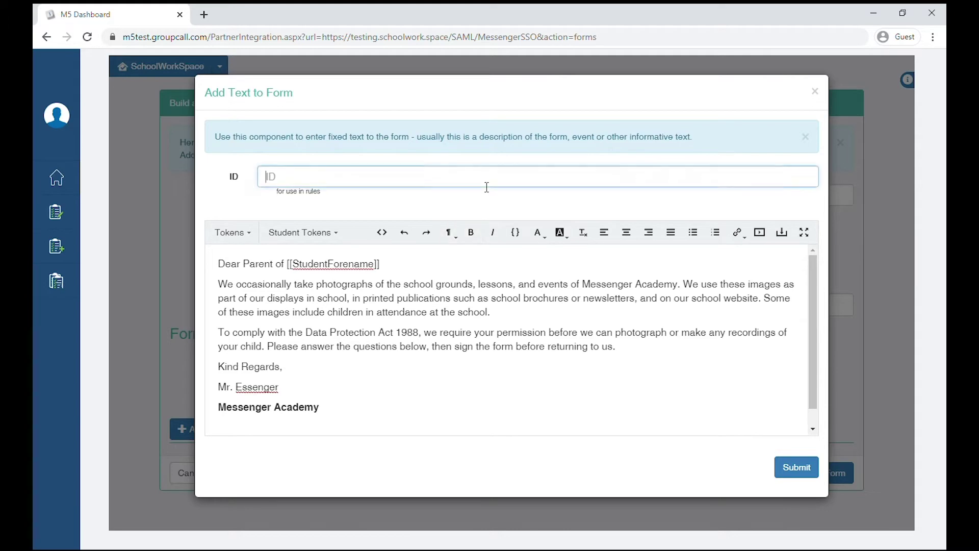
{"action": "type", "text": "info"}
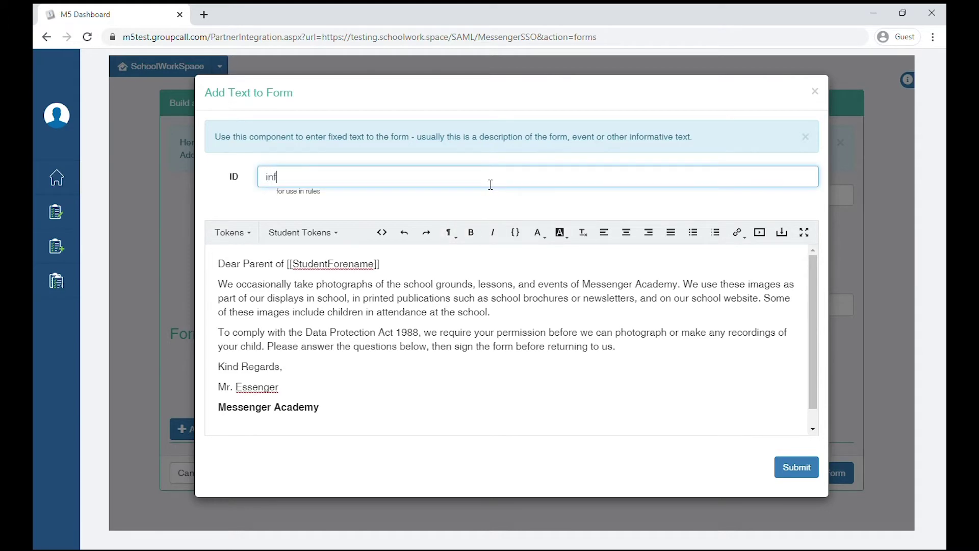
{"action": "left_click", "coordinate": [799, 471]}
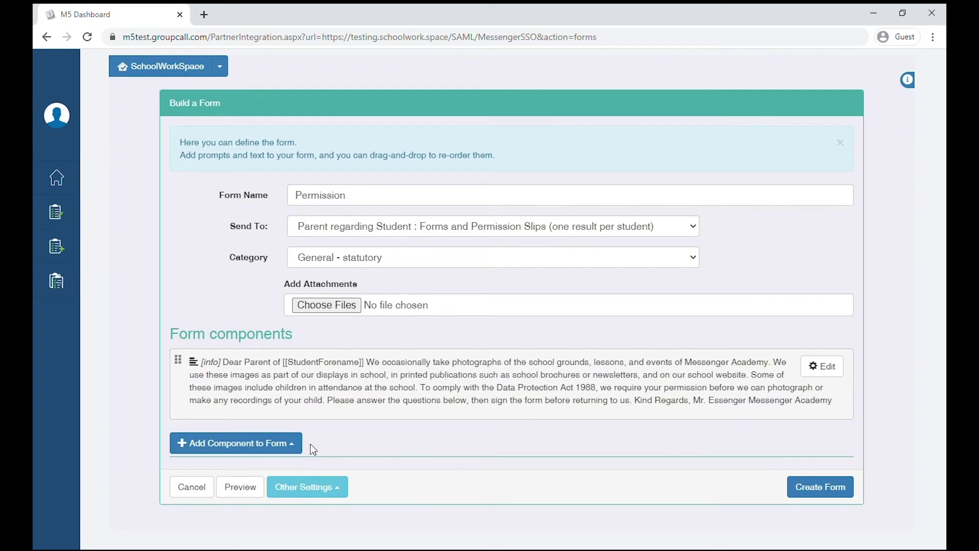
Add a tickbox list with the question "Do you give permission for the school to use your child's photograph for the yearbook?".
{"action": "left_click", "coordinate": [298, 444]}
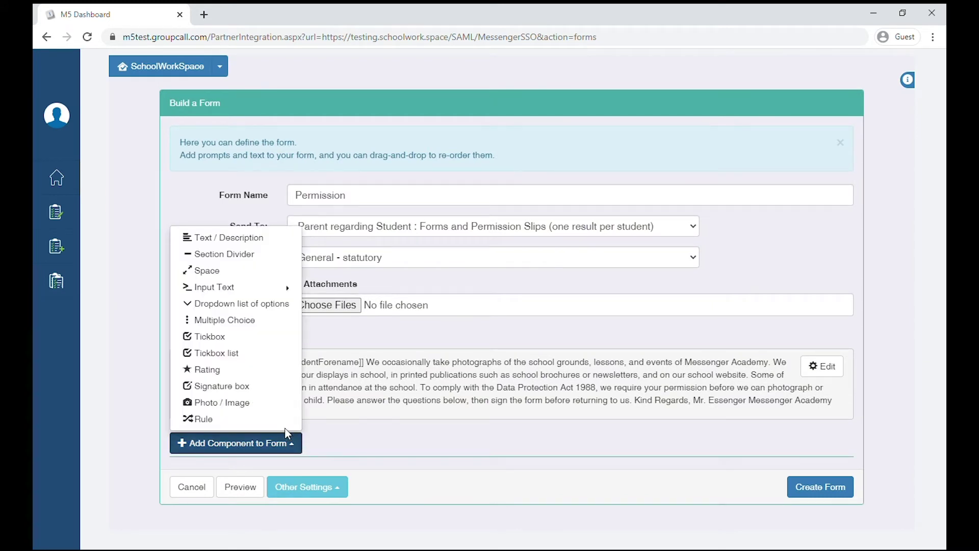
{"action": "left_click", "coordinate": [259, 360]}
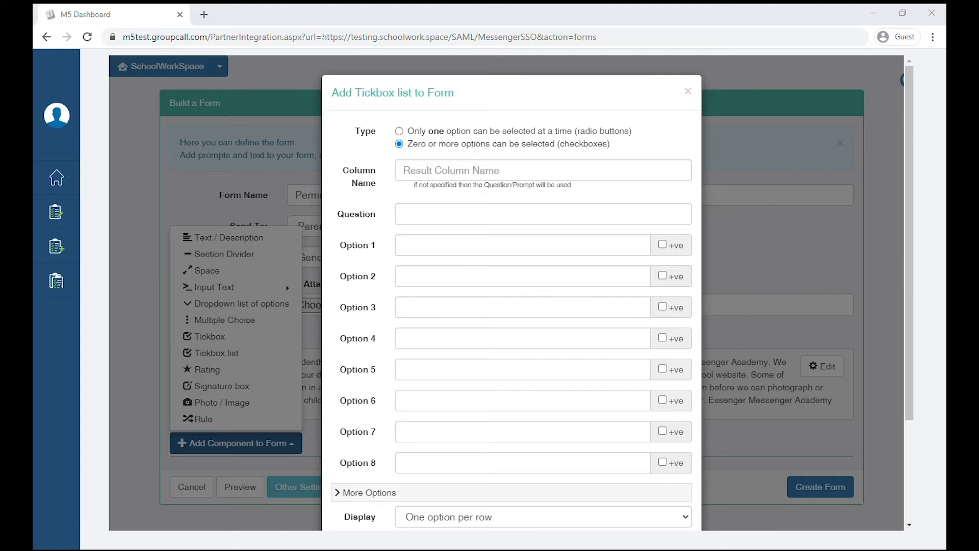
{"action": "left_click", "coordinate": [450, 214]}
{"action": "type", "text": "for the school to use your child's photograph for the yearbook?"}
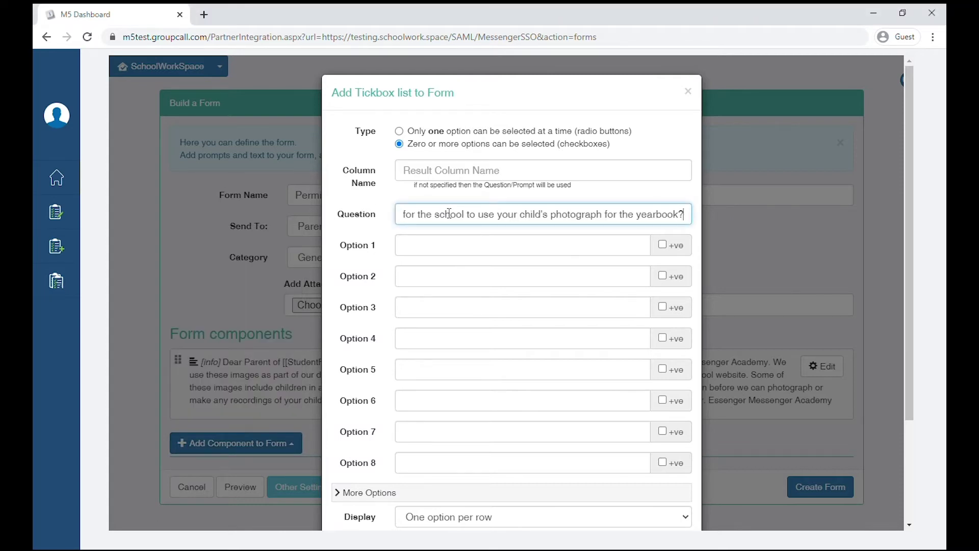
Give the yearbook question the options Yes and No, allow only one option to be selected, and submit it.
{"action": "left_click", "coordinate": [442, 250]}
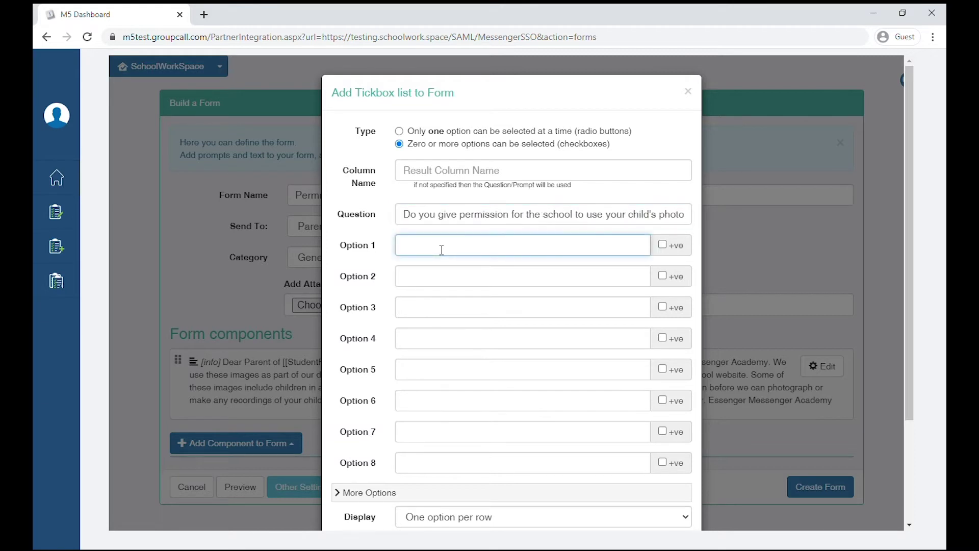
{"action": "type", "text": "Yes"}
{"action": "left_click", "coordinate": [441, 275]}
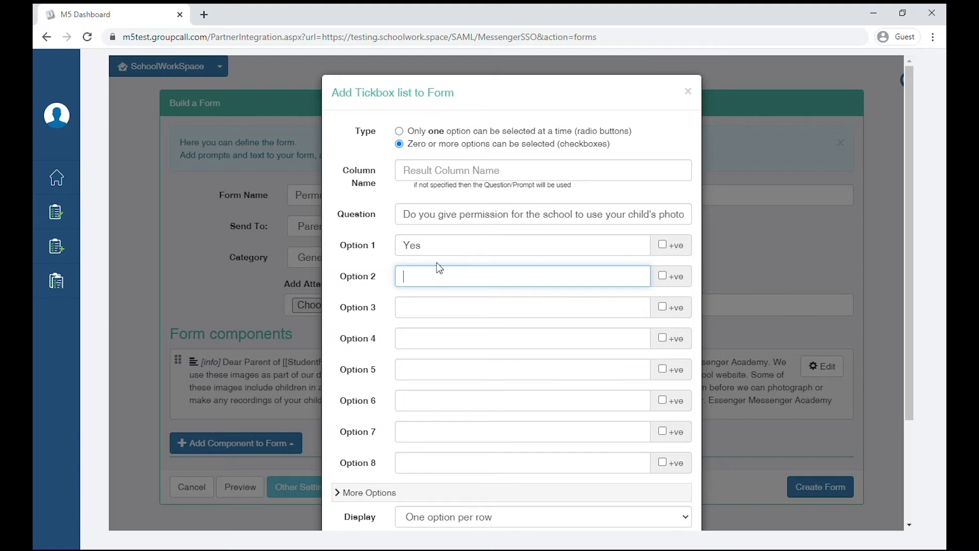
{"action": "type", "text": "No"}
{"action": "left_click", "coordinate": [400, 131]}
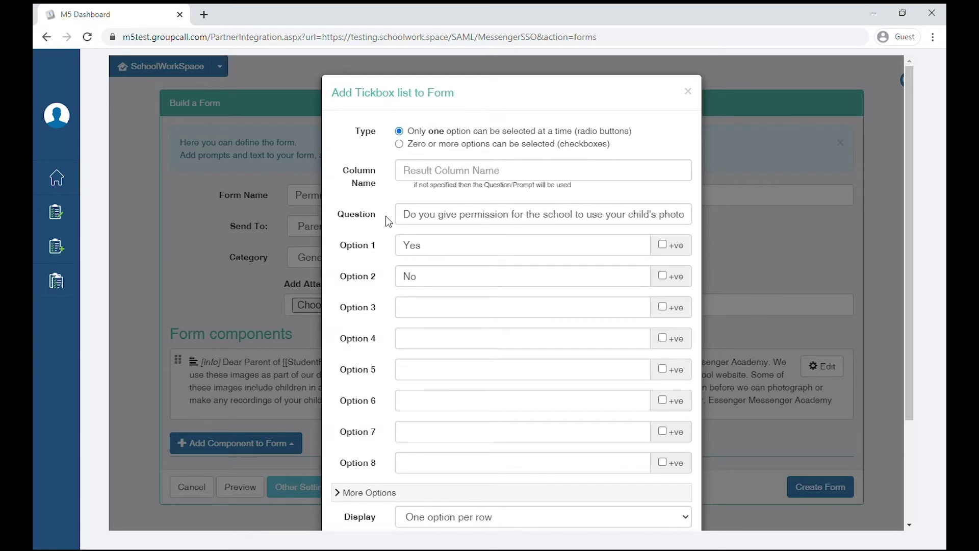
{"action": "scroll", "coordinate": [388, 230], "scroll_direction": "down", "scroll_amount": 3}
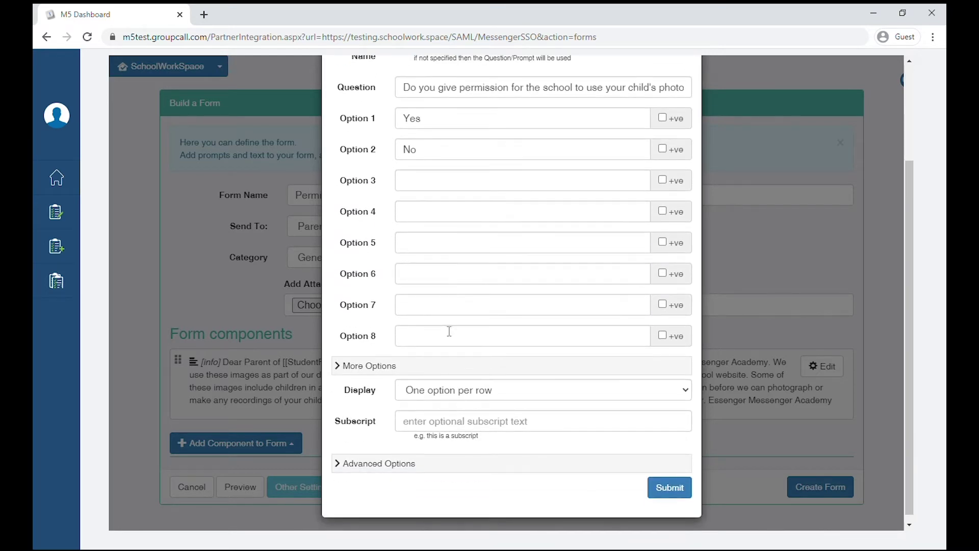
{"action": "left_click", "coordinate": [668, 488]}
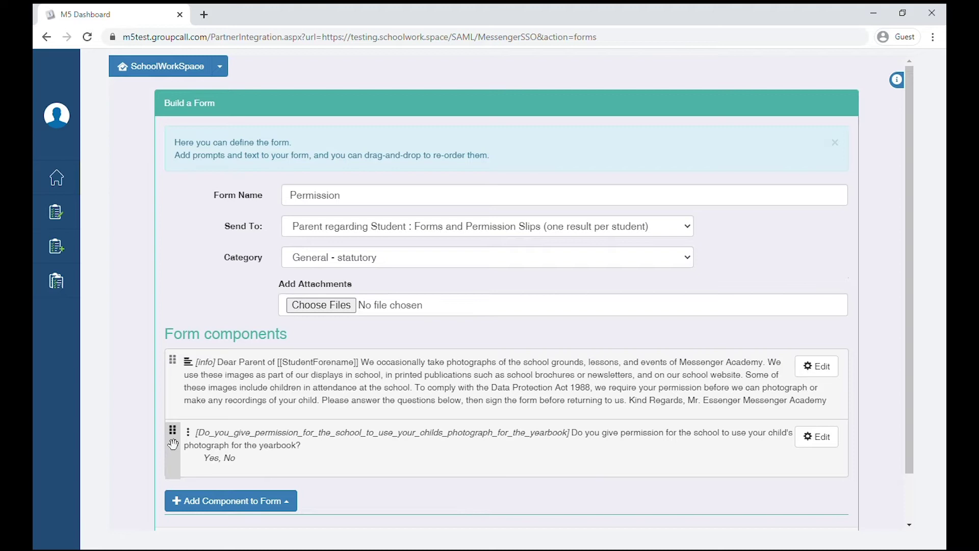
Try placing the yearbook question above the letter text, and restore the original component order.
{"action": "left_click_drag", "start_coordinate": [173, 431], "coordinate": [178, 382]}
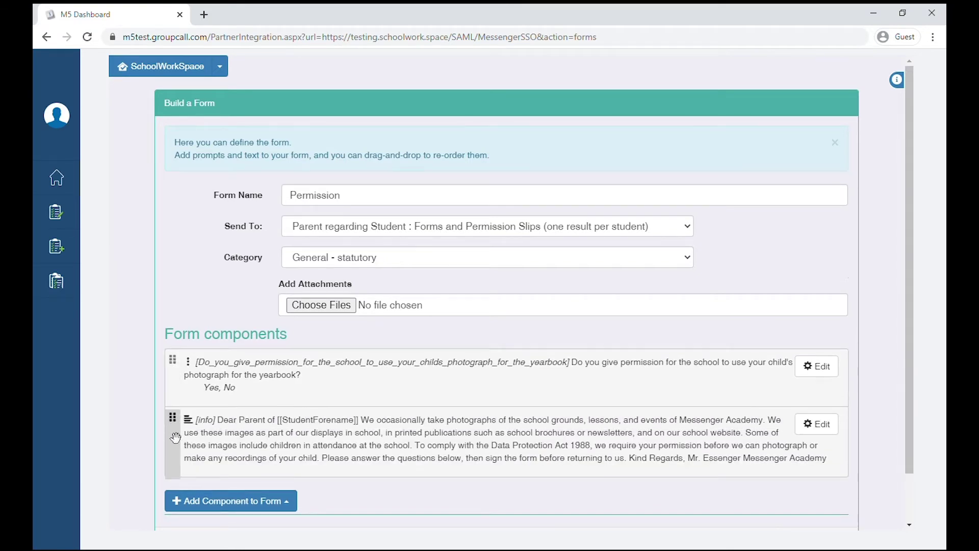
{"action": "left_click_drag", "start_coordinate": [178, 441], "coordinate": [178, 372]}
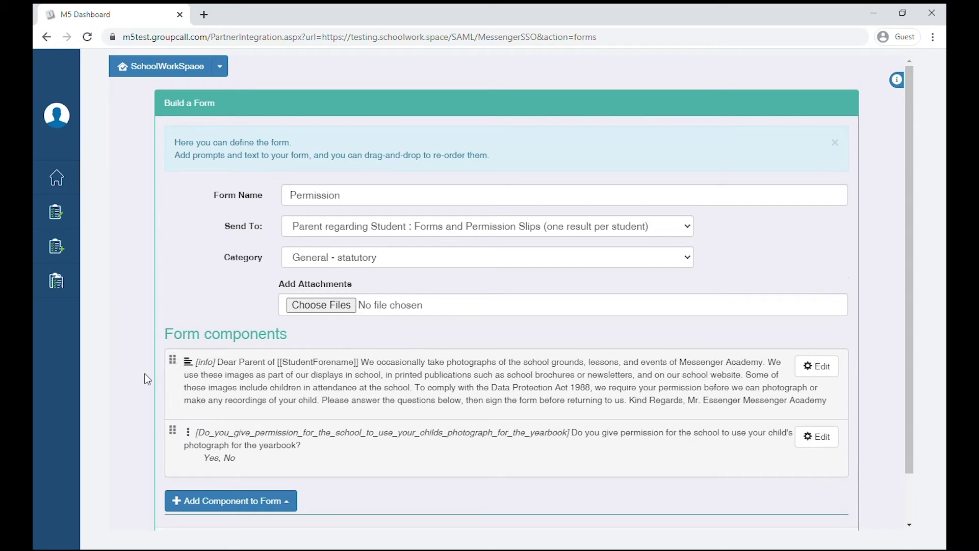
Preview the form, try it out by answering Yes to the yearbook question, and close the preview.
{"action": "scroll", "coordinate": [147, 379], "scroll_direction": "down", "scroll_amount": 1}
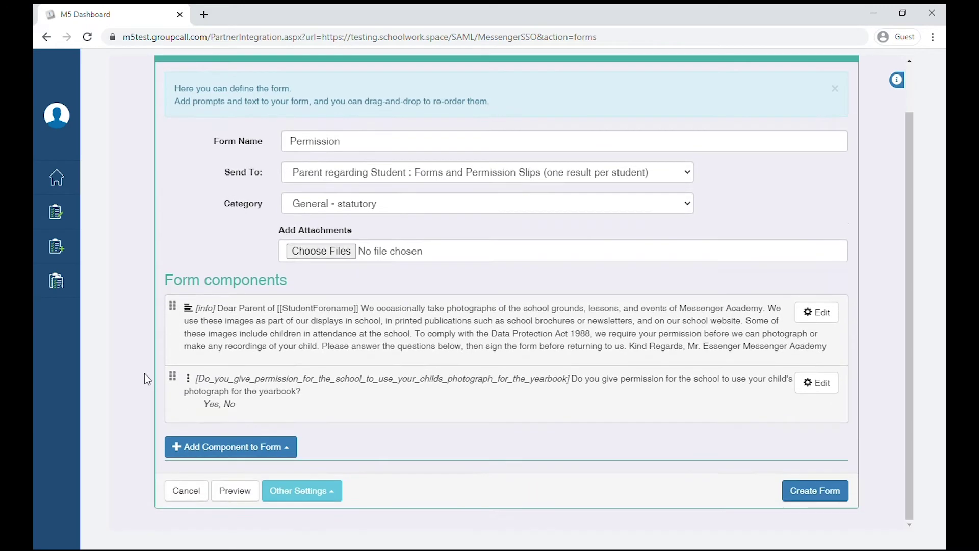
{"action": "left_click", "coordinate": [229, 496]}
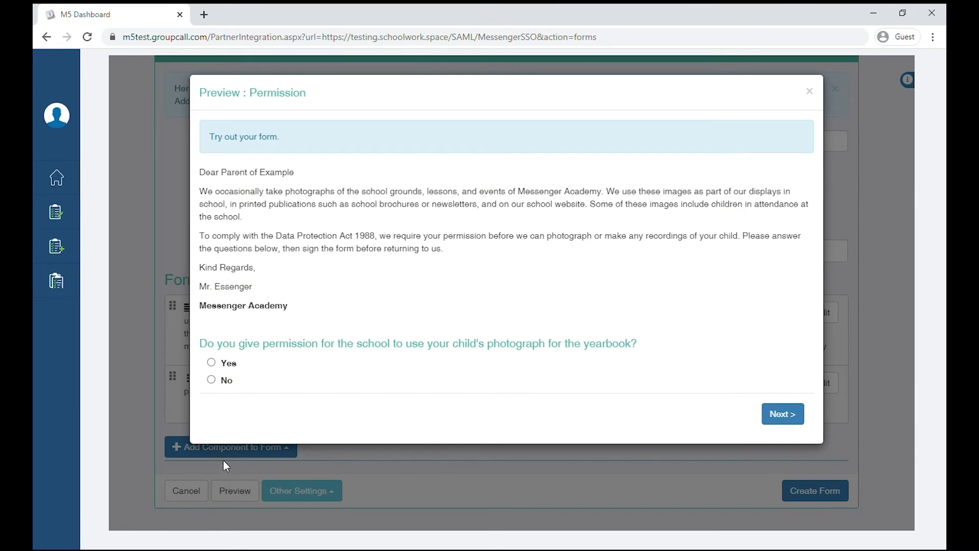
{"action": "left_click", "coordinate": [216, 380]}
{"action": "left_click", "coordinate": [213, 363]}
{"action": "left_click", "coordinate": [789, 418]}
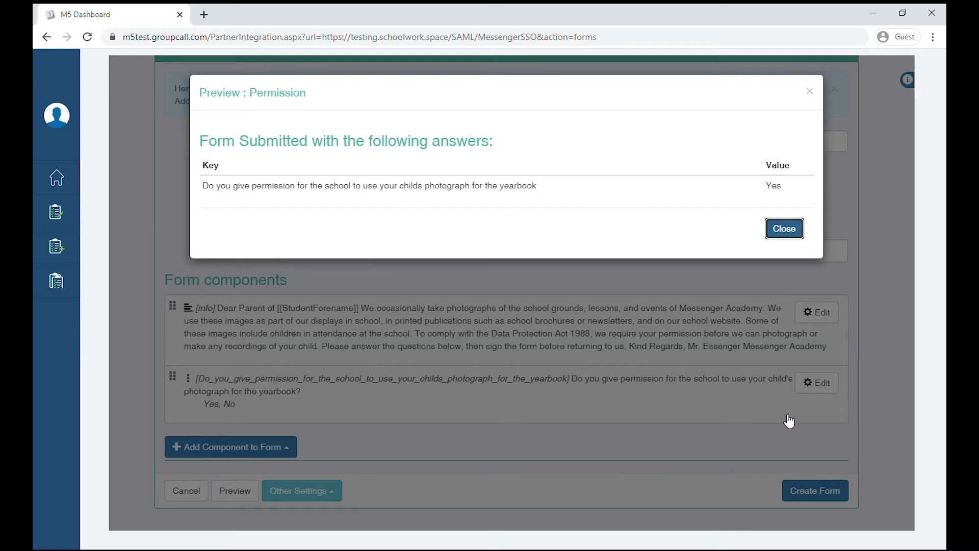
{"action": "left_click", "coordinate": [792, 234]}
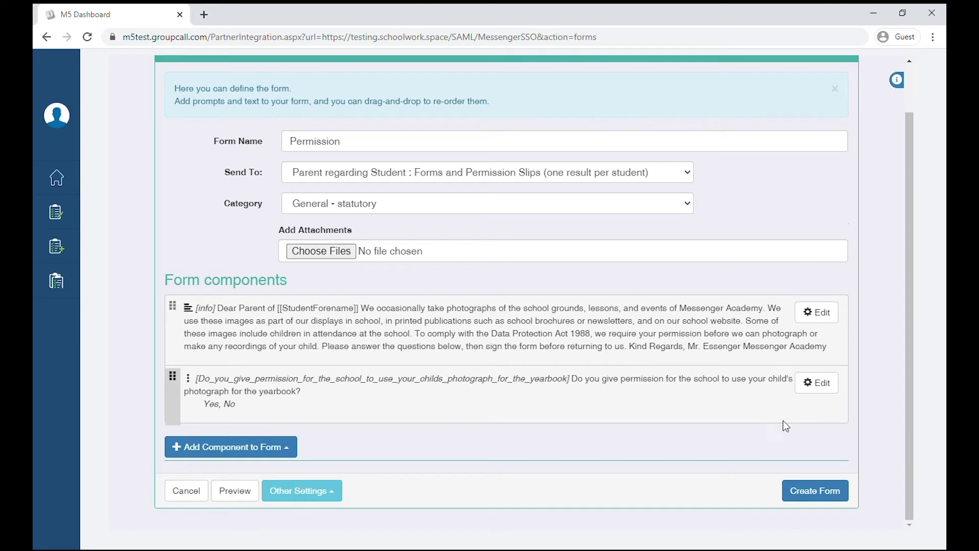
Create the form, and set its due date to 28/08/2020 and its reminder date to 21/08/2020.
{"action": "left_click", "coordinate": [821, 493]}
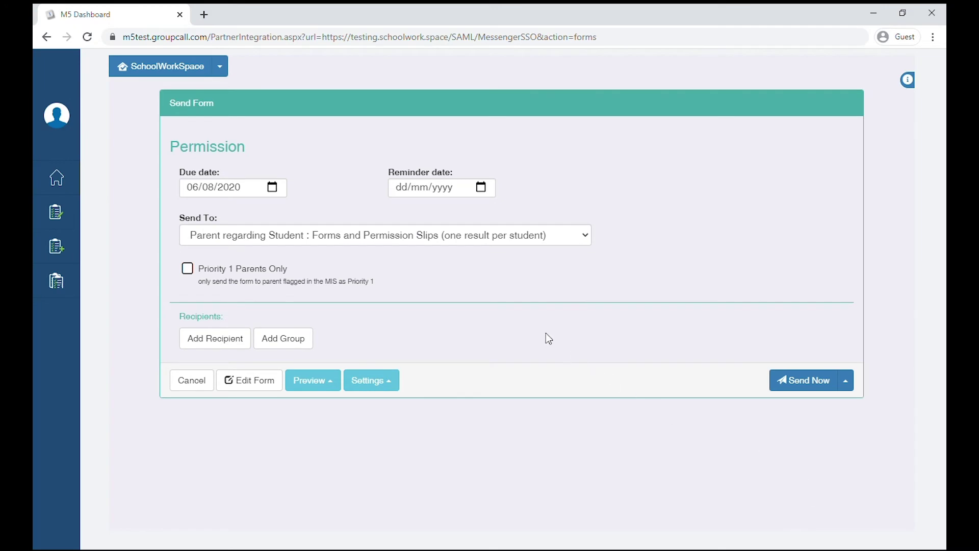
{"action": "left_click", "coordinate": [274, 187]}
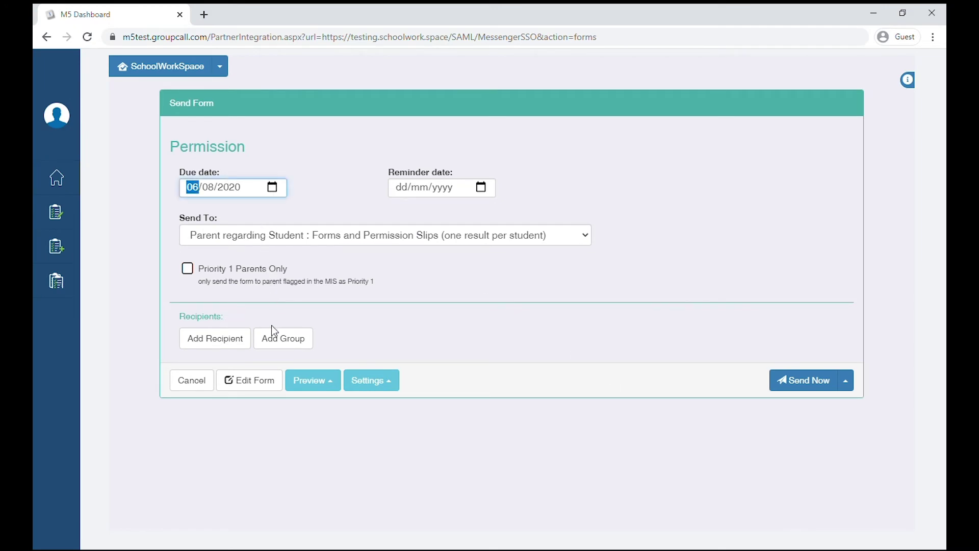
{"action": "type", "text": "28"}
{"action": "left_click", "coordinate": [484, 189]}
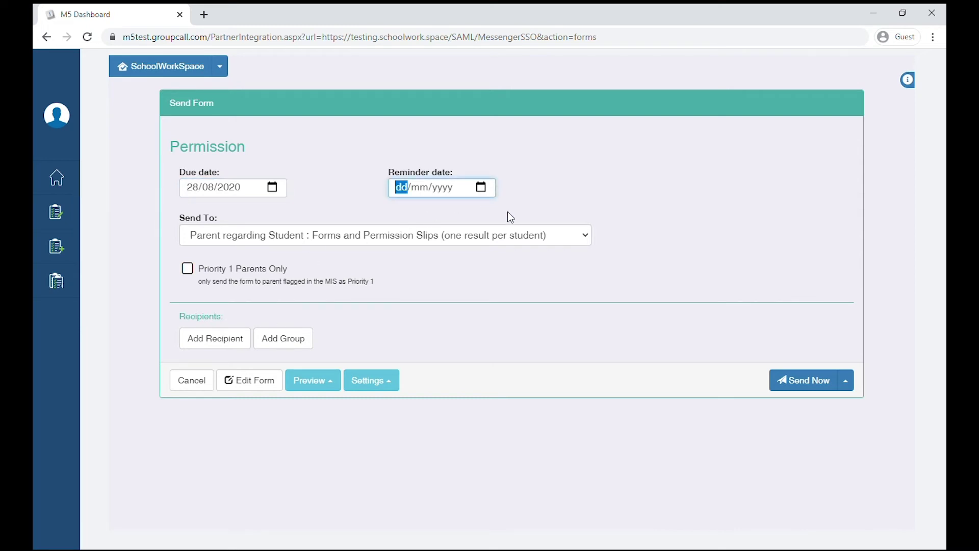
{"action": "key", "text": "Return"}
{"action": "type", "text": "21/08/2020"}
{"action": "left_click", "coordinate": [191, 276]}
{"action": "left_click", "coordinate": [191, 276]}
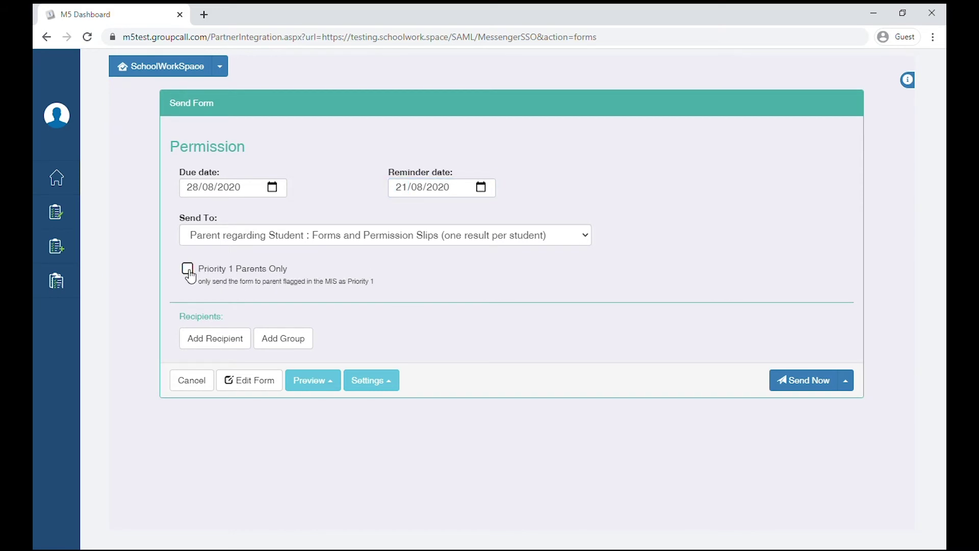
Add the first listed student from year S2 and registration group 1.2 as recipients of the form.
{"action": "left_click", "coordinate": [230, 345]}
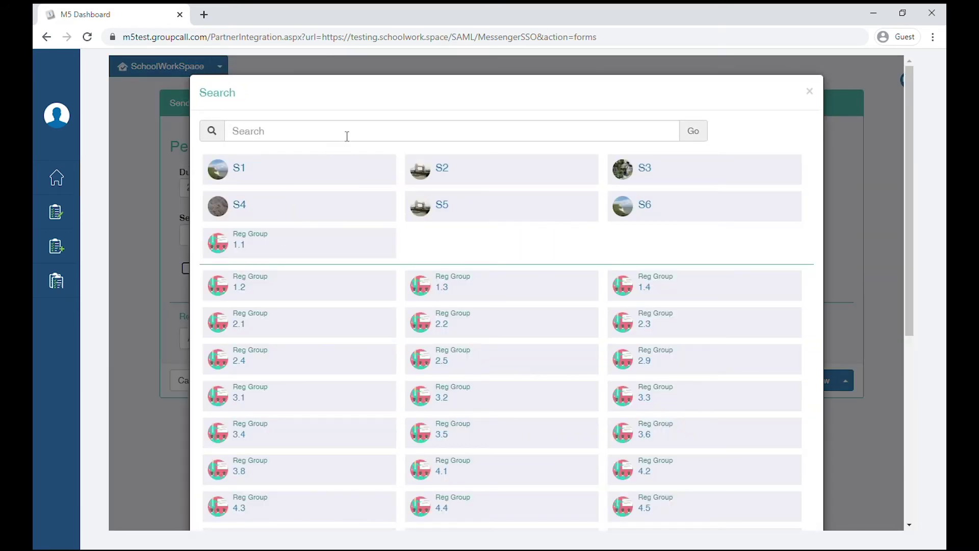
{"action": "left_click", "coordinate": [470, 169]}
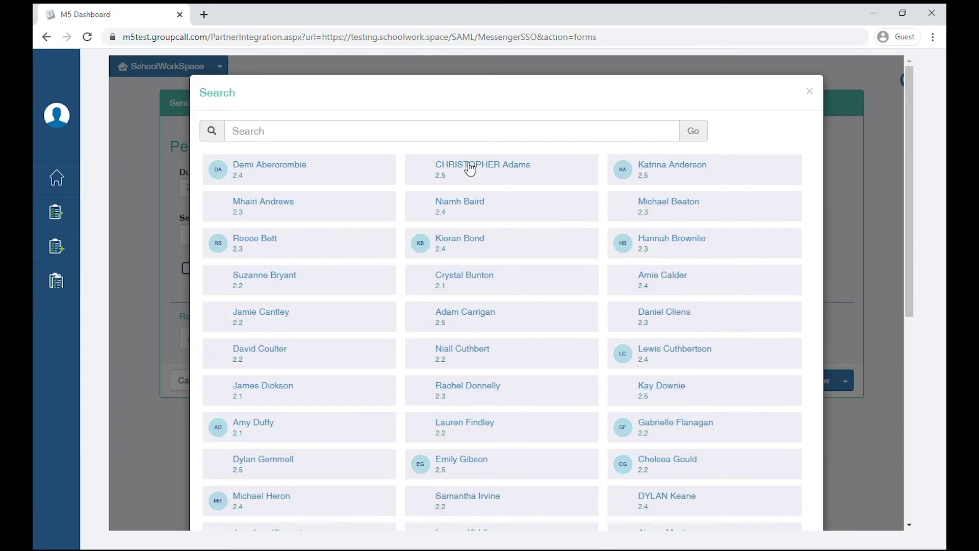
{"action": "left_click", "coordinate": [329, 167]}
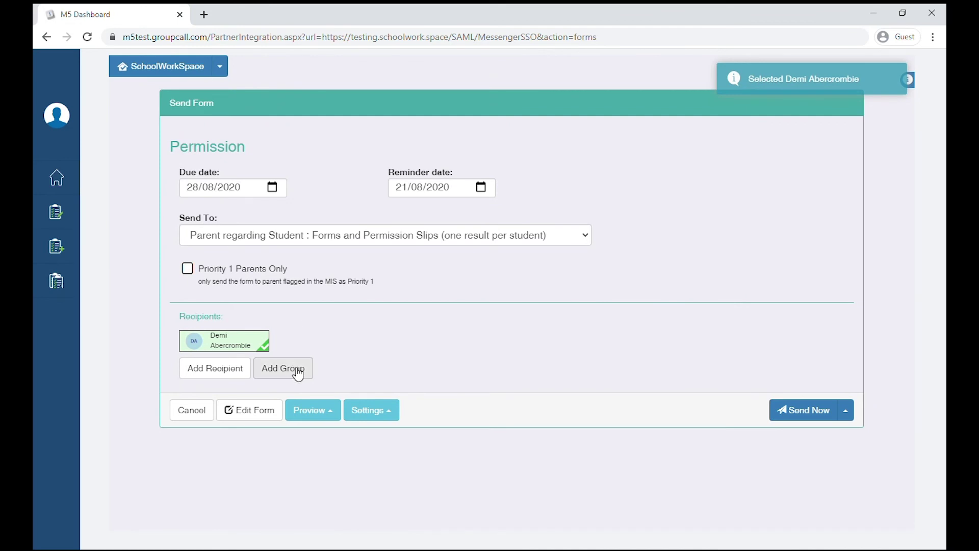
{"action": "left_click", "coordinate": [298, 374]}
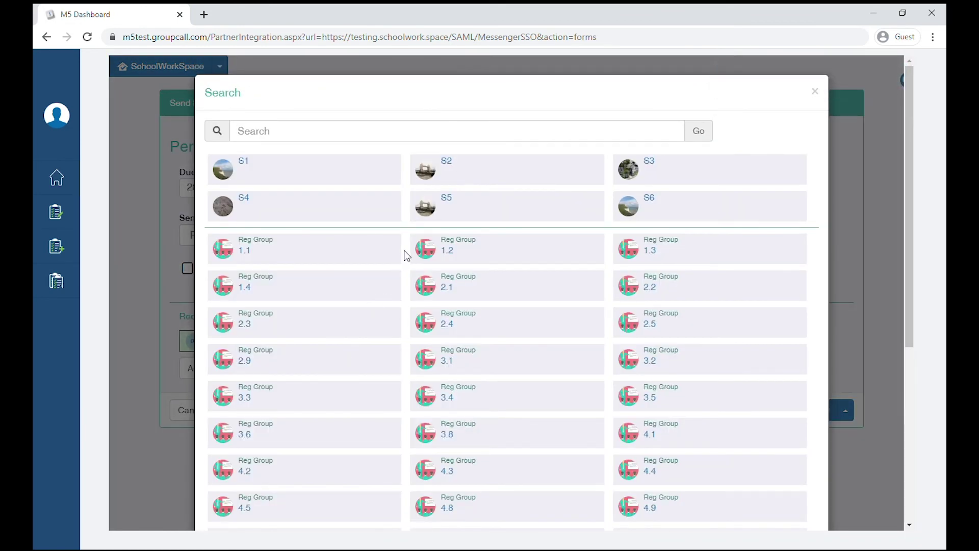
{"action": "left_click", "coordinate": [462, 247]}
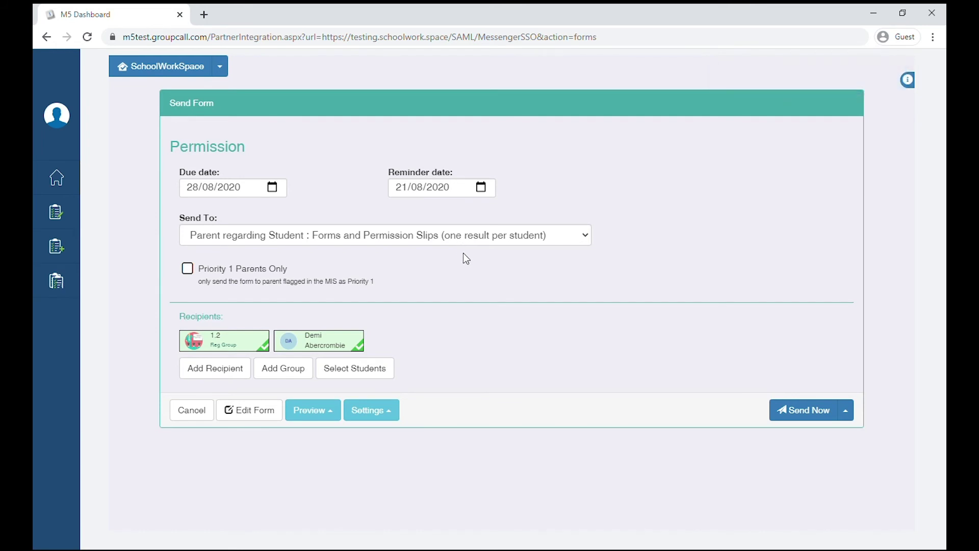
Look over the form's preview options and the Send Later schedule settings, and close them without scheduling.
{"action": "left_click", "coordinate": [335, 414]}
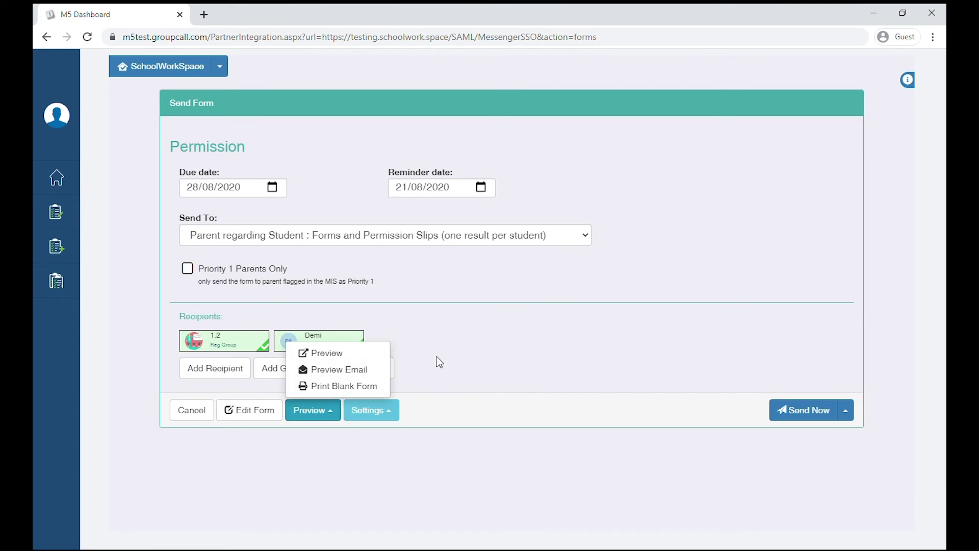
{"action": "left_click", "coordinate": [510, 368]}
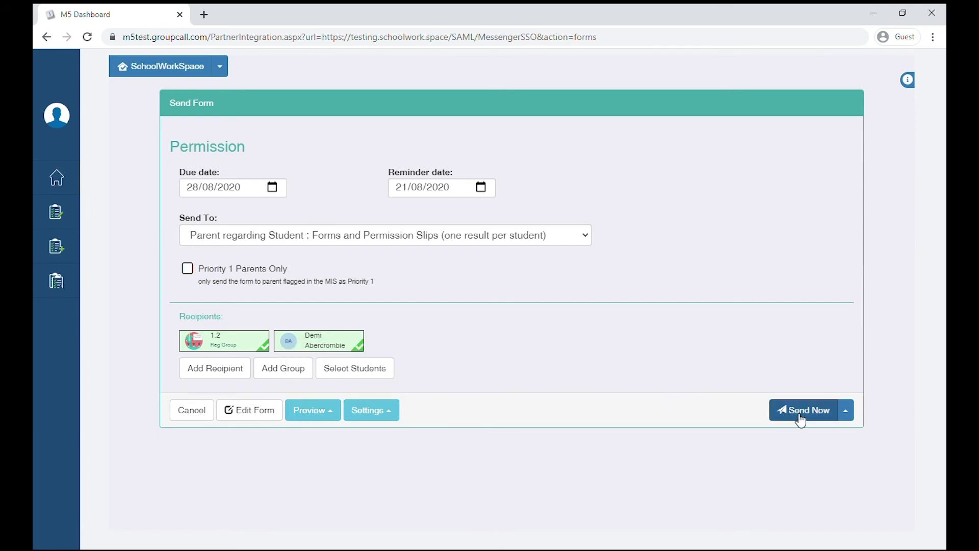
{"action": "left_click", "coordinate": [849, 412]}
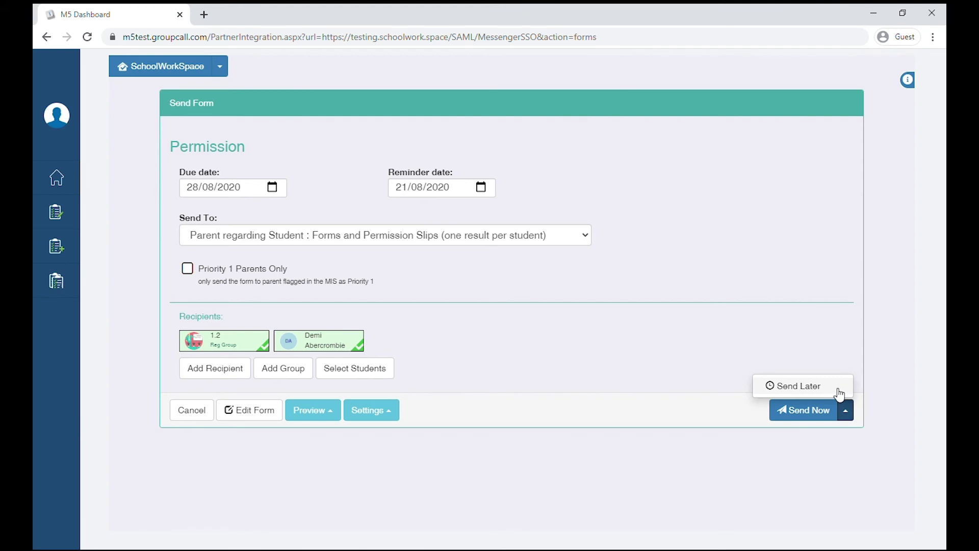
{"action": "left_click", "coordinate": [841, 390]}
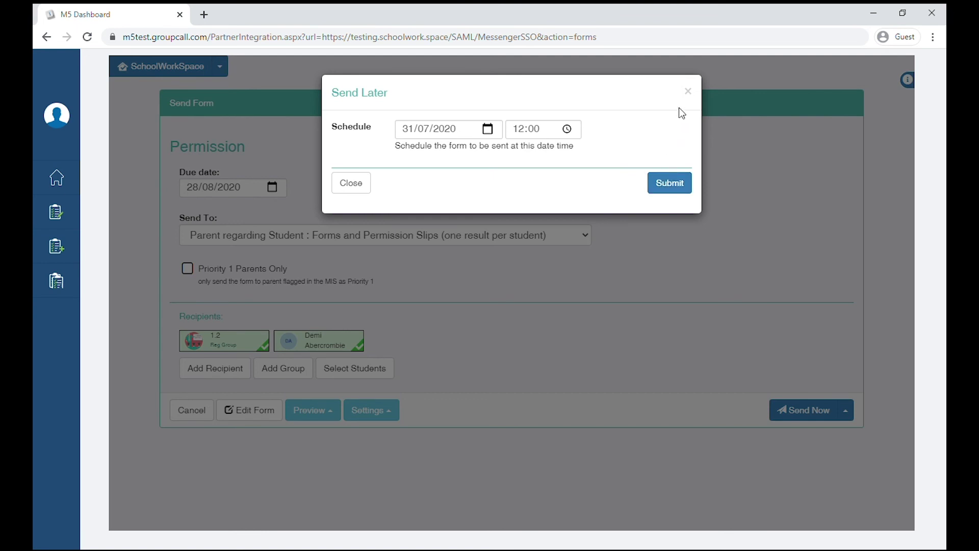
{"action": "left_click", "coordinate": [689, 91]}
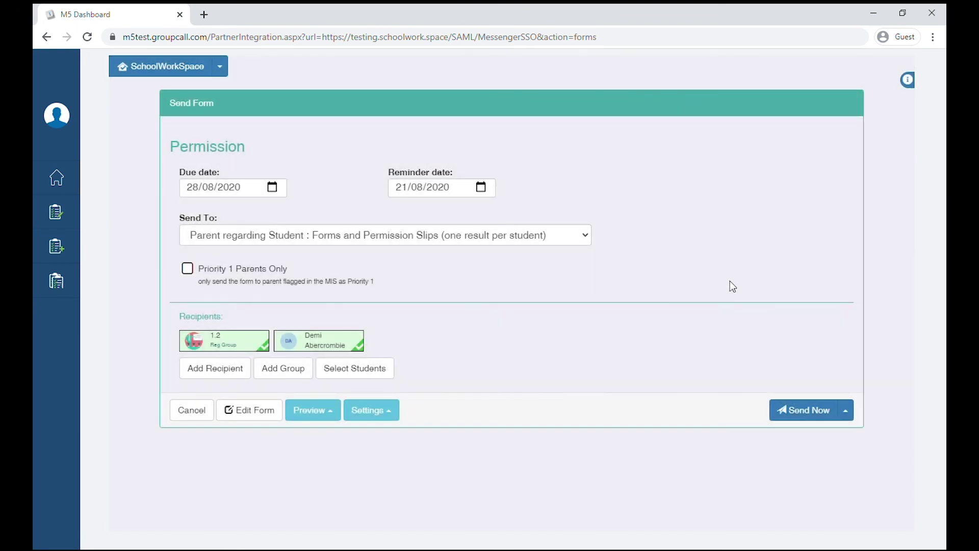
Send the Permission form to the chosen recipients immediately.
{"action": "left_click", "coordinate": [799, 415]}
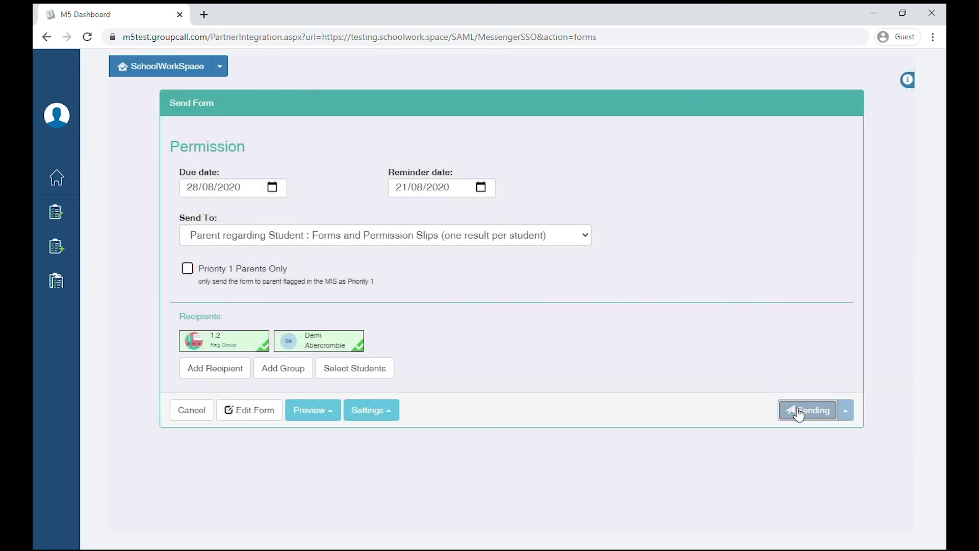